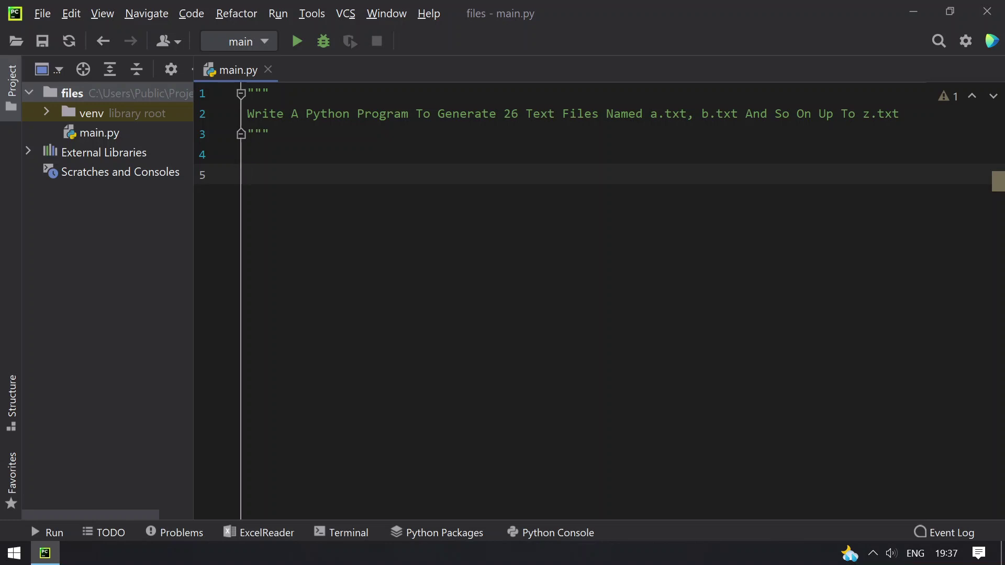
pyautogui.write('imo')
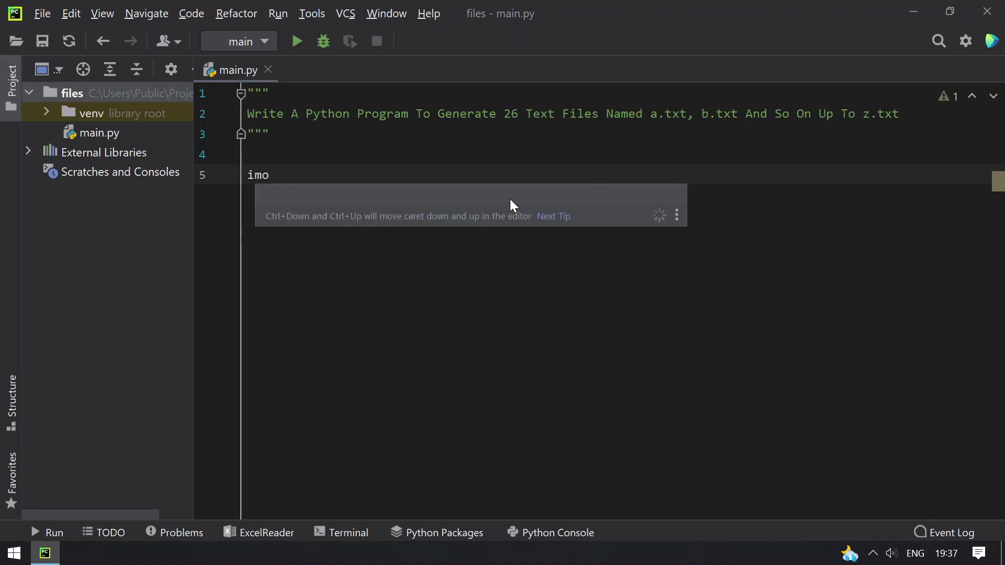
# Write 'import string' and a for loop over string.ascii_letters with an empty indented body.
pyautogui.press('BackSpace')
pyautogui.write('port ')
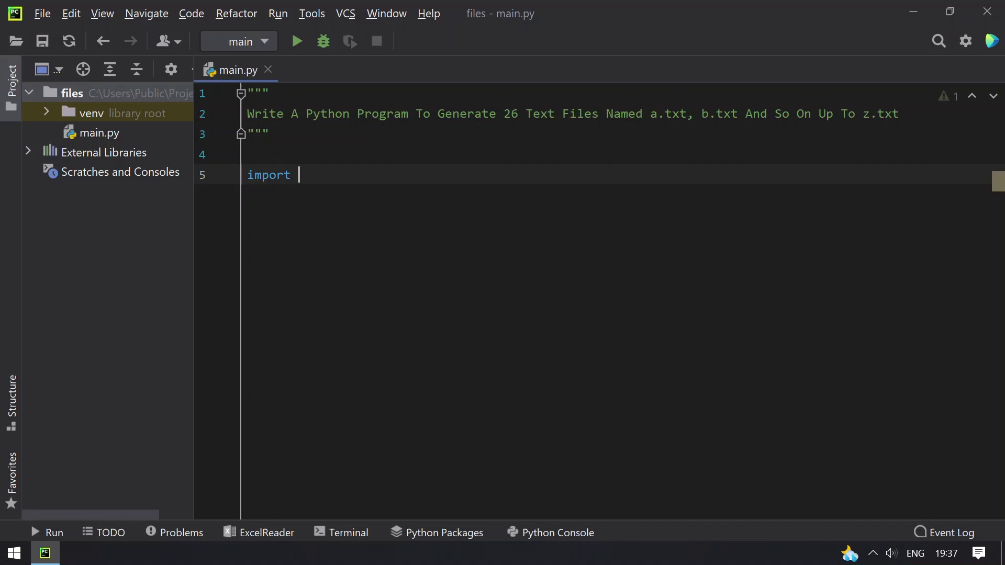
pyautogui.write('strin')
pyautogui.press('Escape')
pyautogui.write('g')
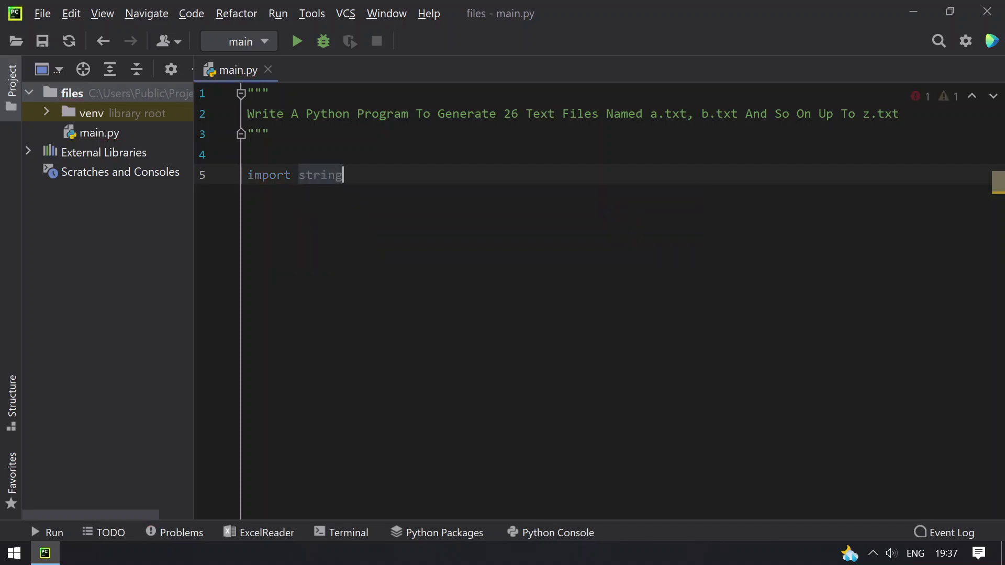
pyautogui.press('Return')
pyautogui.press('Return')
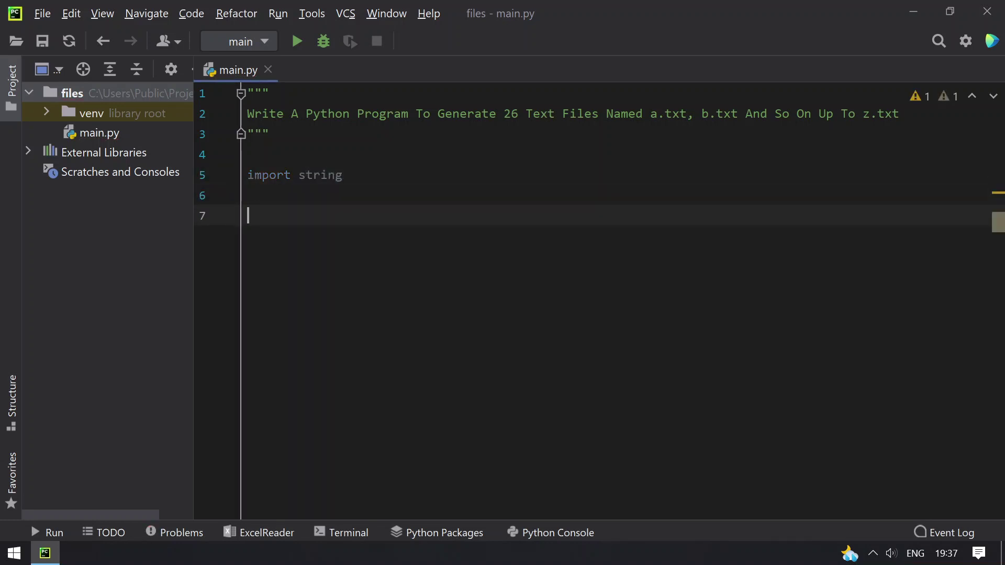
pyautogui.write('for ')
pyautogui.write('lett')
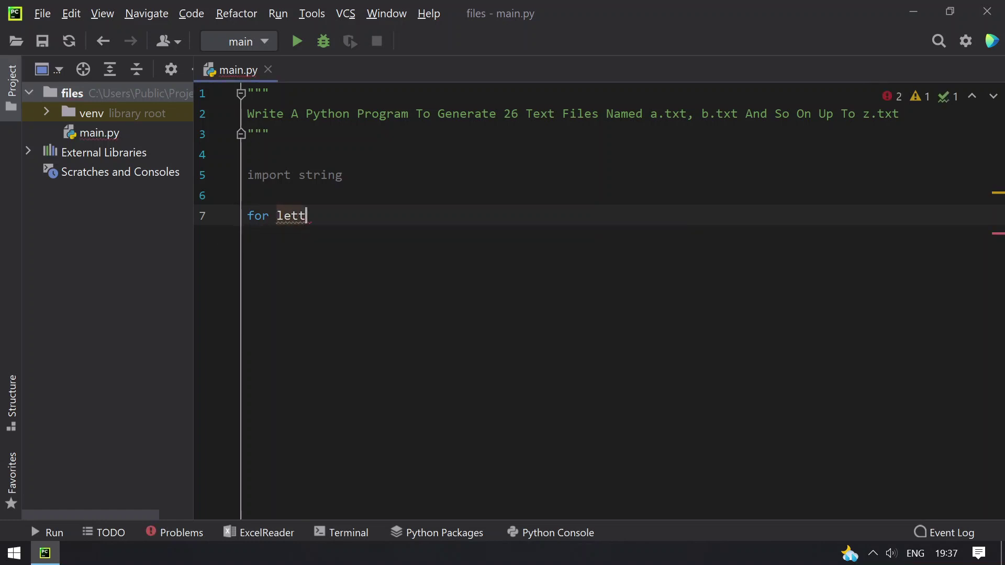
pyautogui.write('er ')
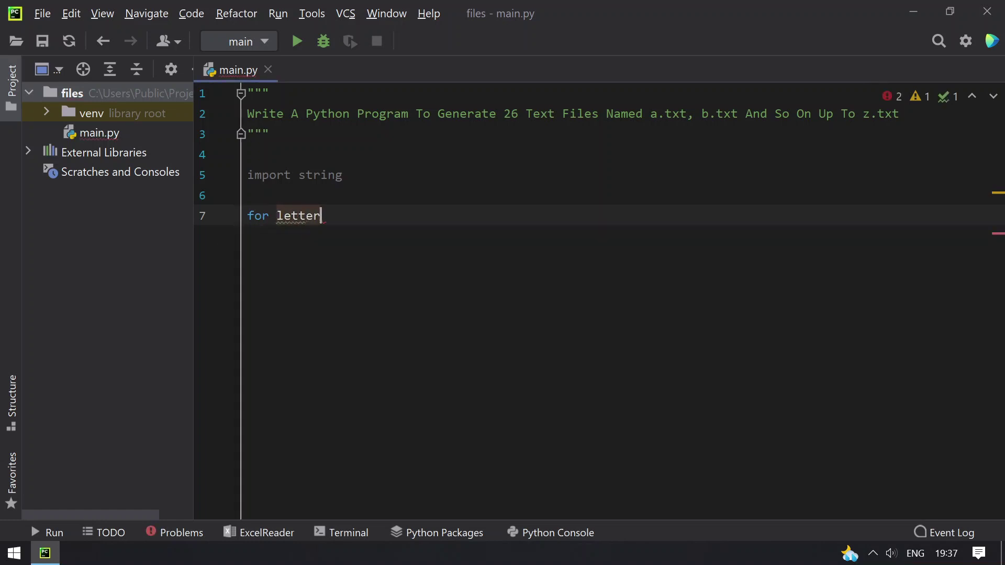
pyautogui.write('in ')
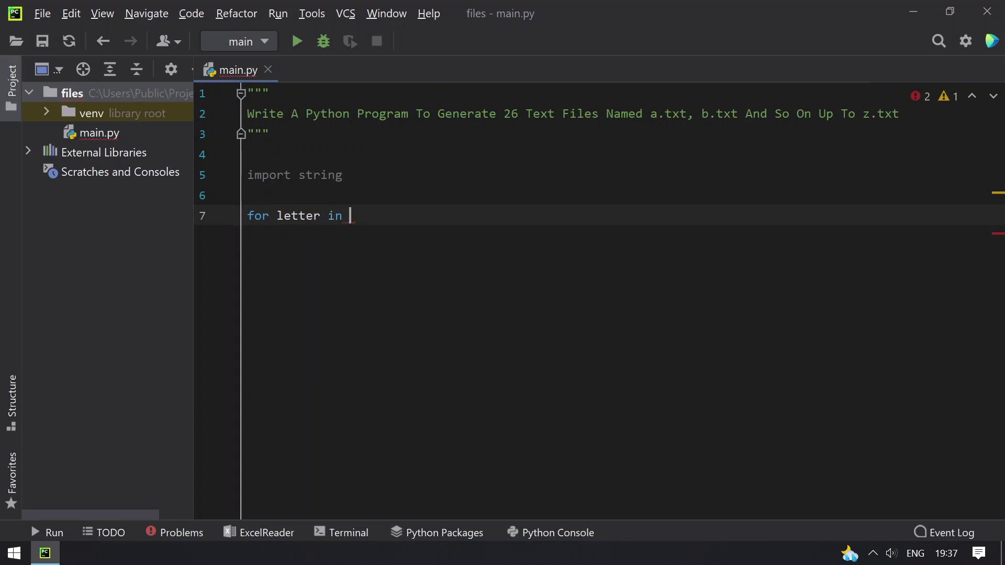
pyautogui.write('str')
pyautogui.press('Escape')
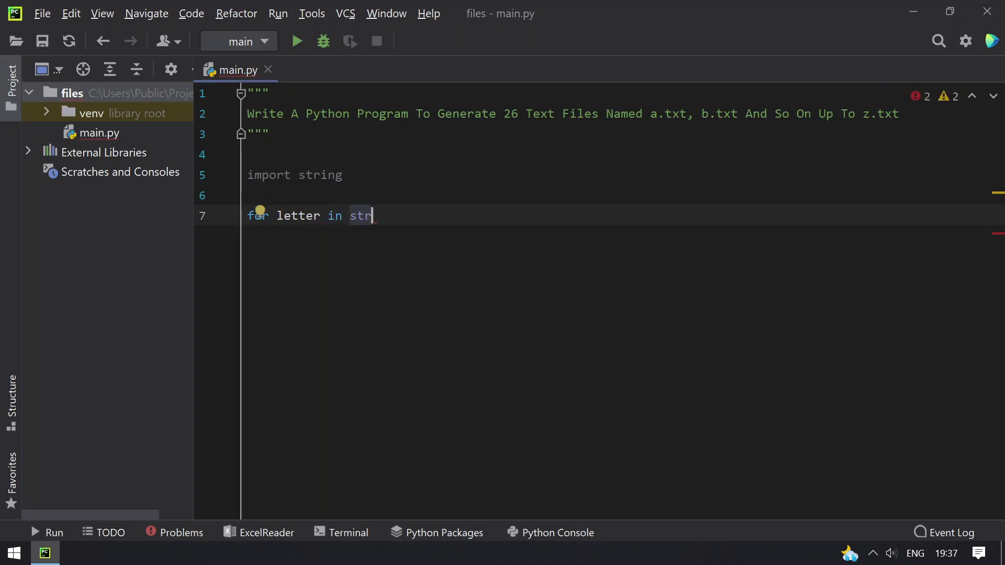
pyautogui.write('ing')
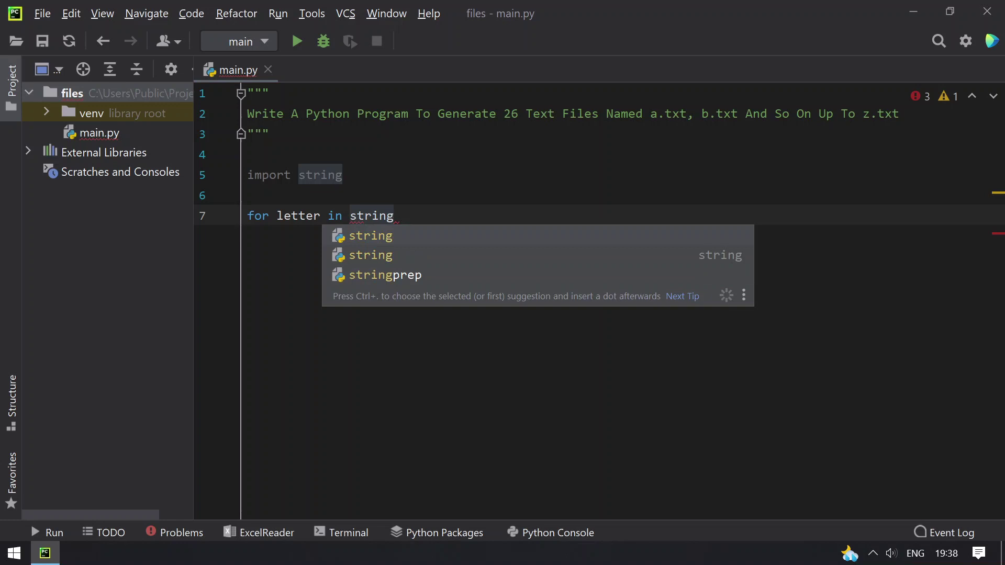
pyautogui.press('Return')
pyautogui.write('.')
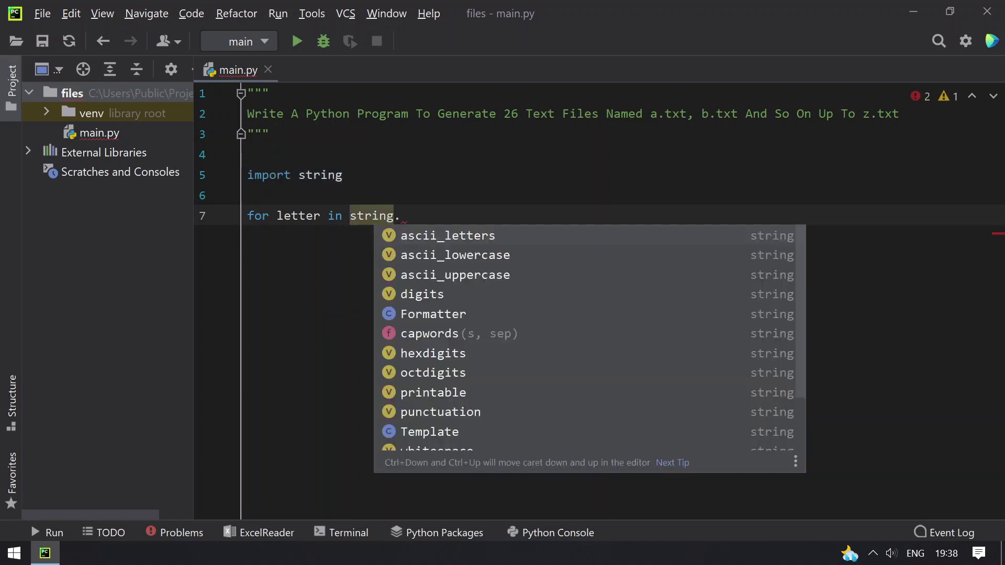
pyautogui.press('Return')
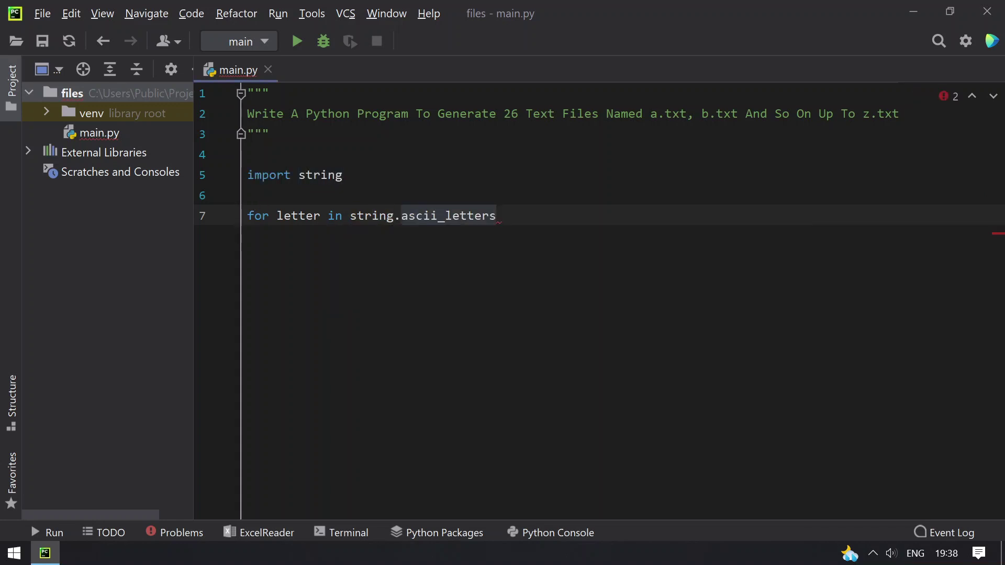
pyautogui.write(':')
pyautogui.press('Return')
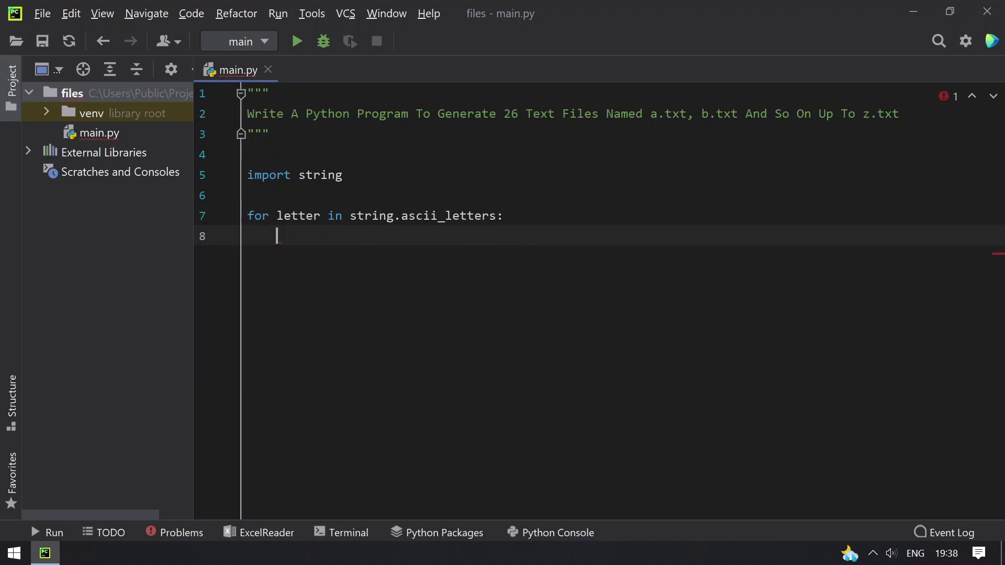
pyautogui.write('fd')
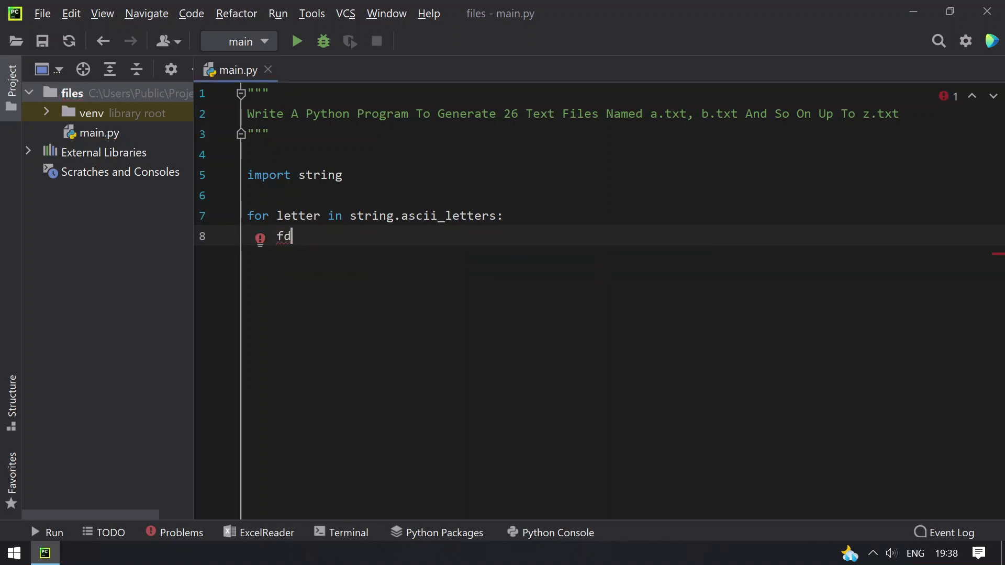
pyautogui.write(' = ')
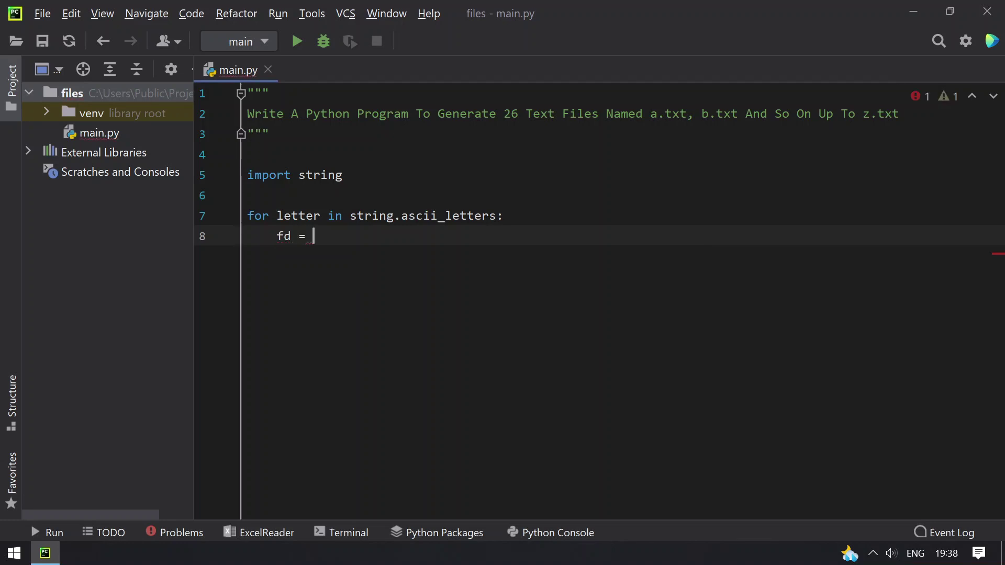
pyautogui.write('open')
# Fill the loop body with open(letter + ".txt", "w") as fd, followed by fd.close().
pyautogui.press('BackSpace')
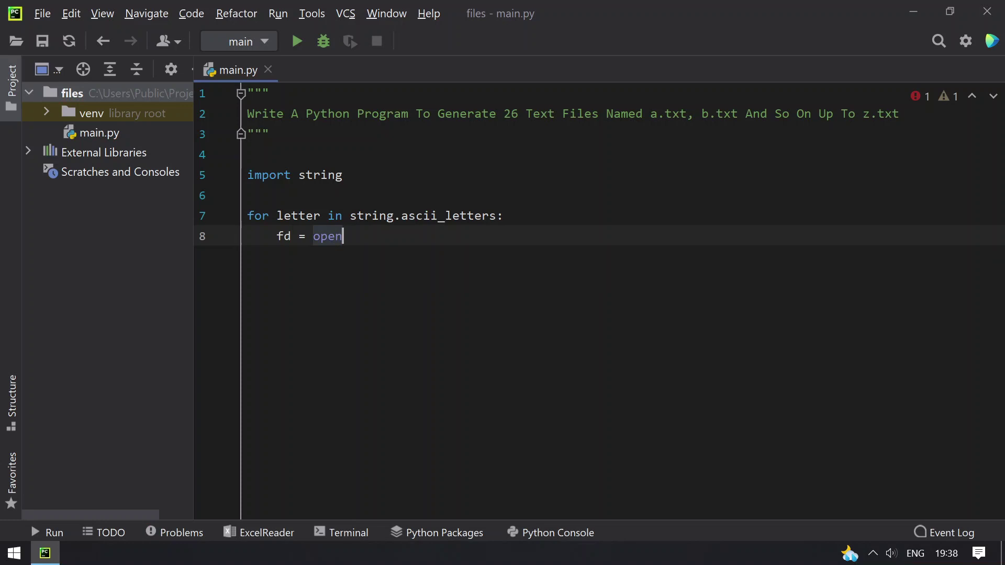
pyautogui.write('(')
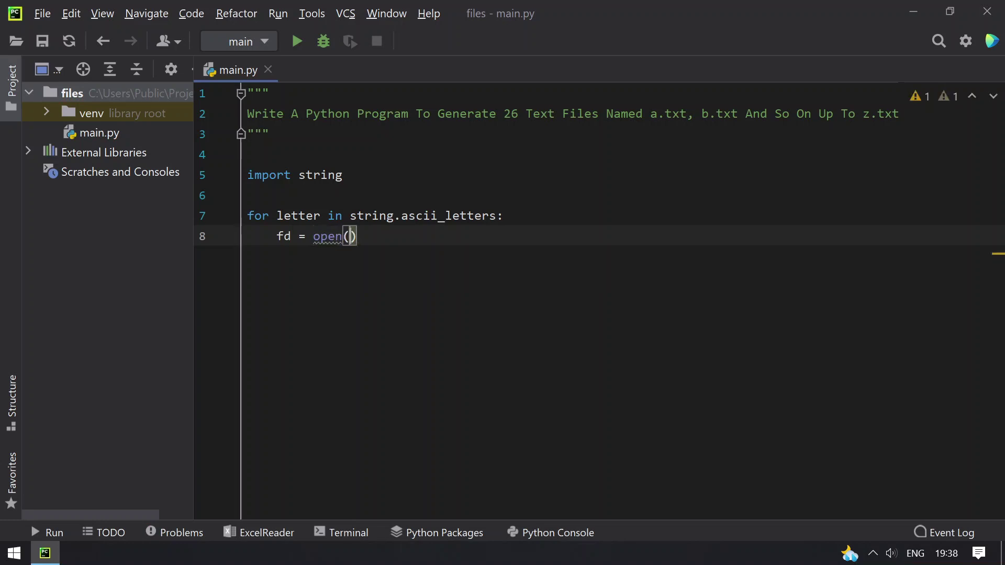
pyautogui.write('"')
pyautogui.press('BackSpace')
pyautogui.write('l')
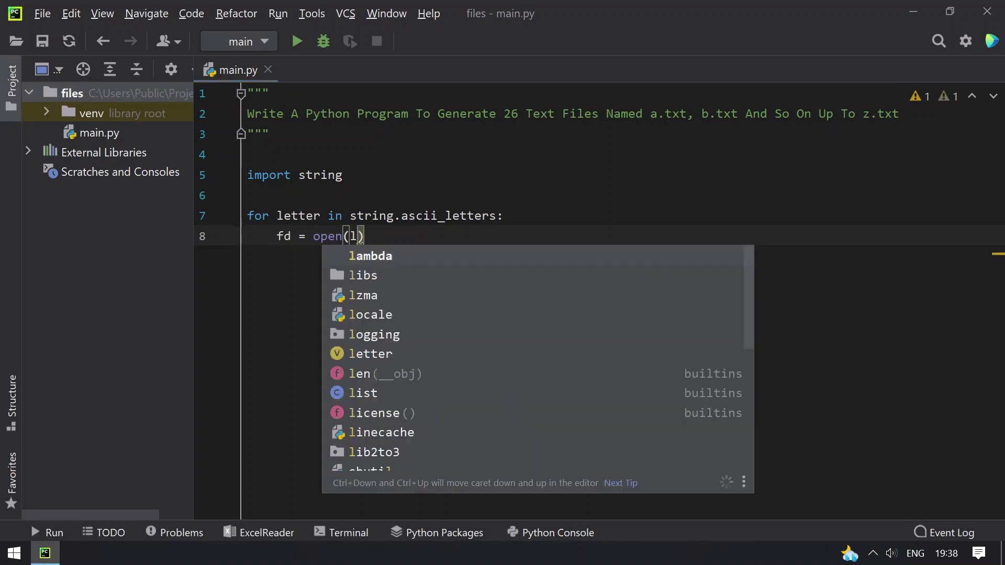
pyautogui.write('et')
pyautogui.press('Return')
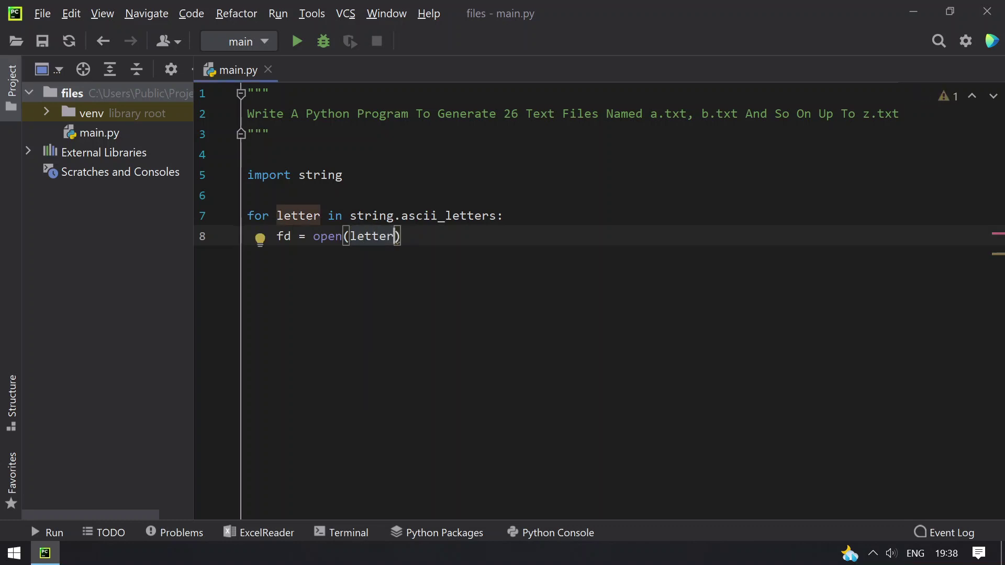
pyautogui.write('+"')
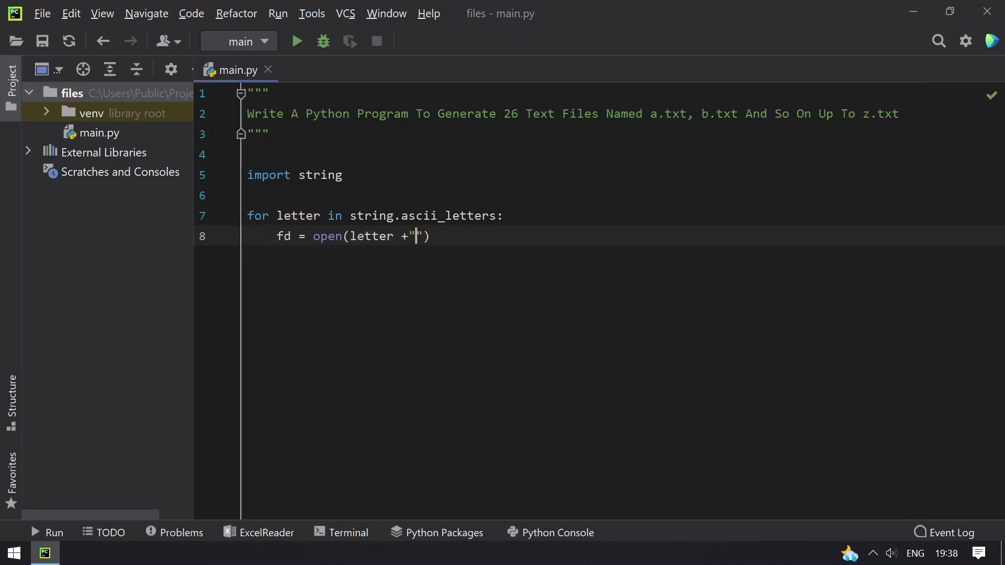
pyautogui.write('.txt')
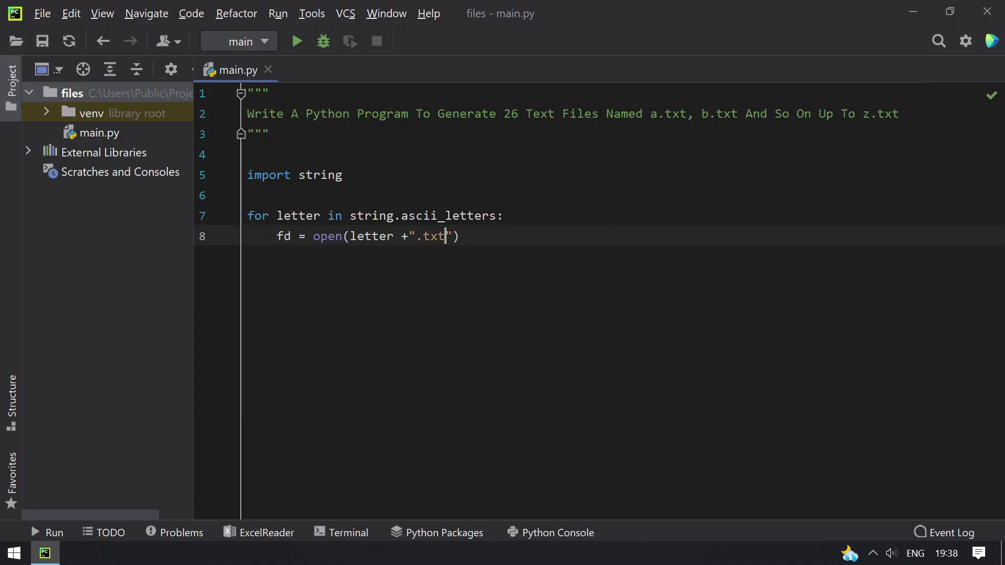
pyautogui.write('", ')
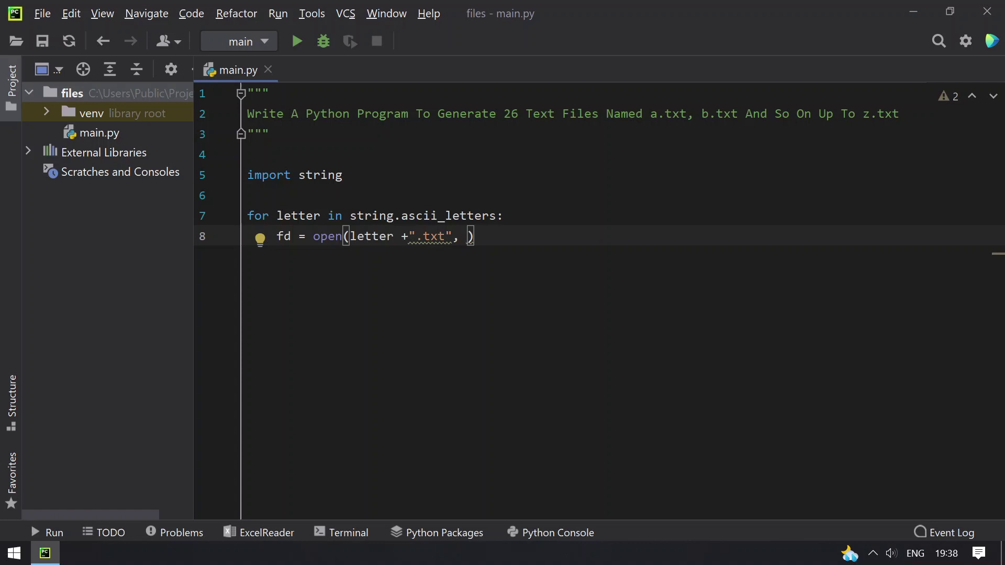
pyautogui.write('"w")')
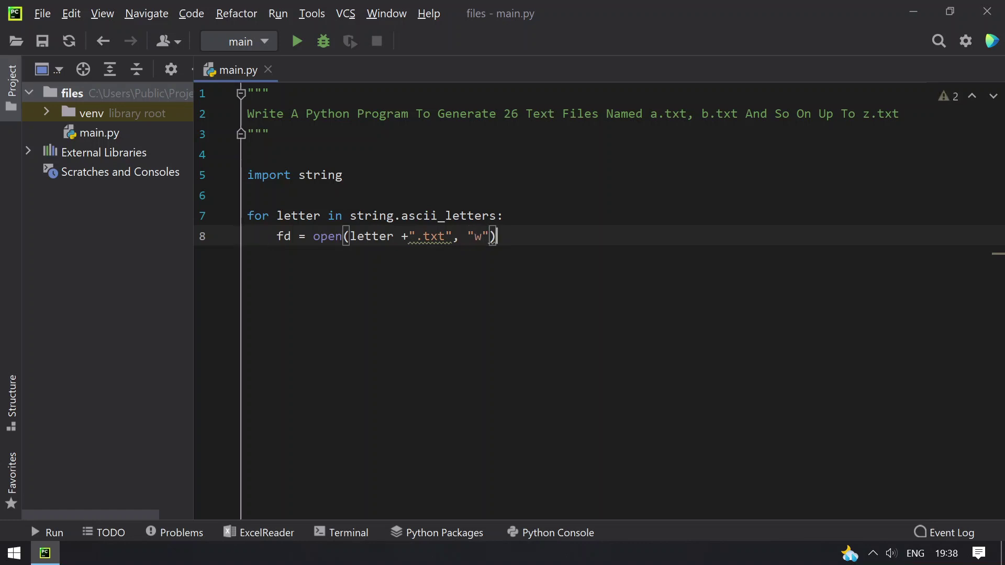
pyautogui.press('Return')
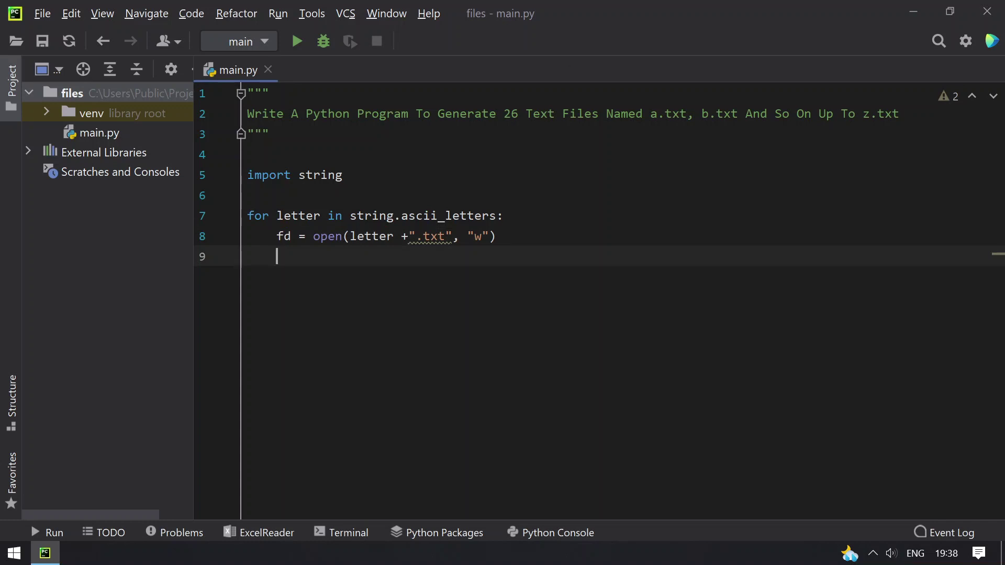
pyautogui.click(407, 236)
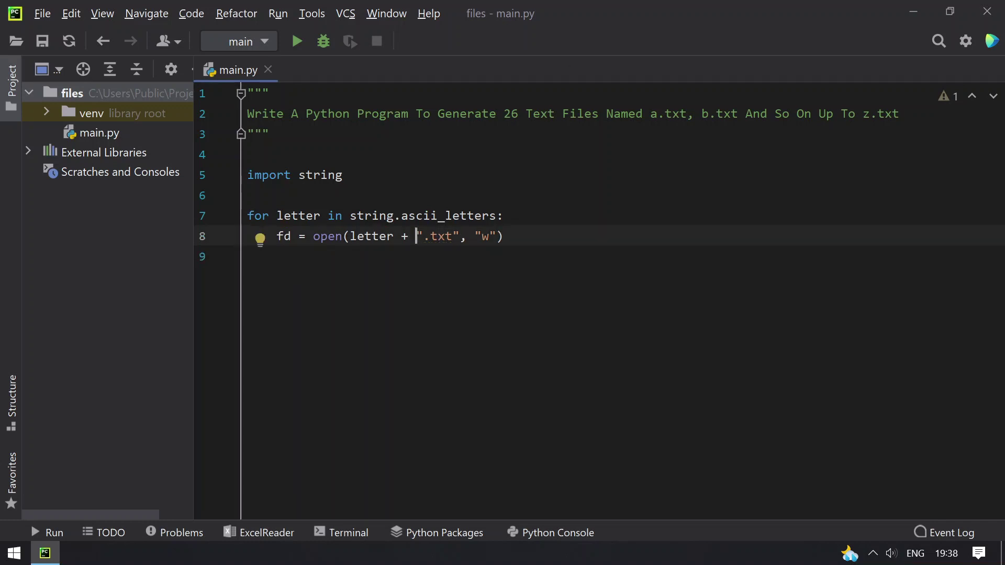
pyautogui.press('Down')
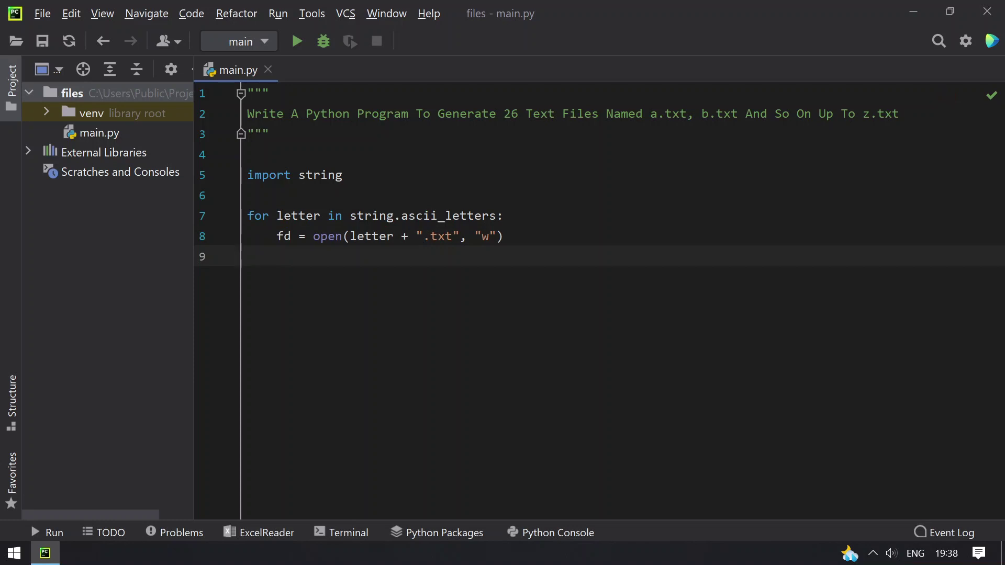
pyautogui.write('f')
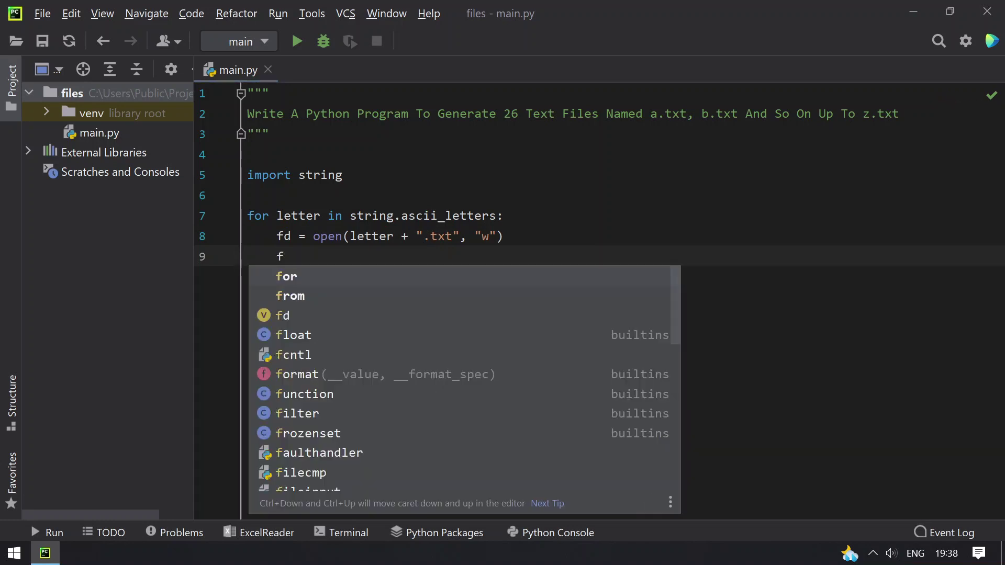
pyautogui.write('d.')
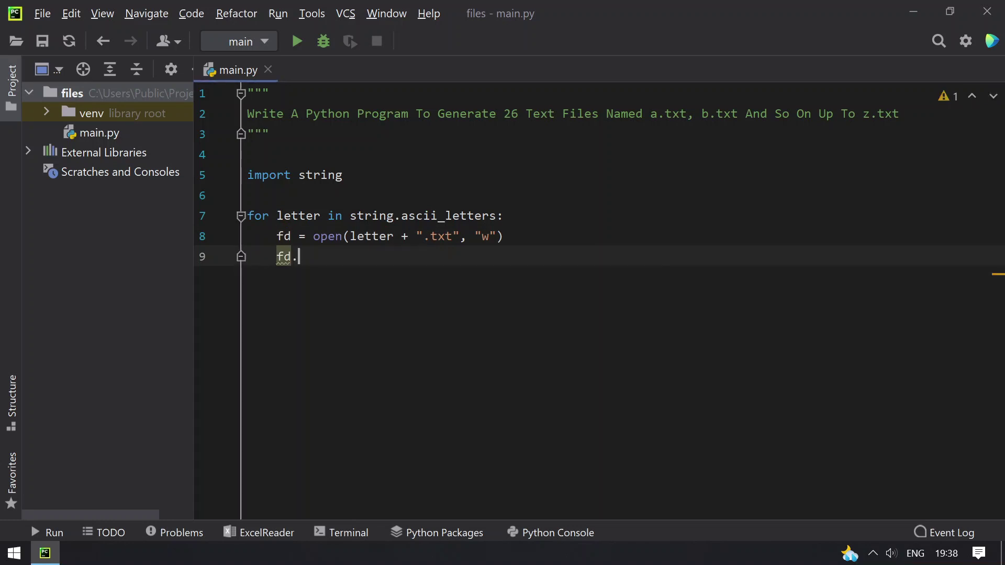
pyautogui.write('c')
pyautogui.press('Return')
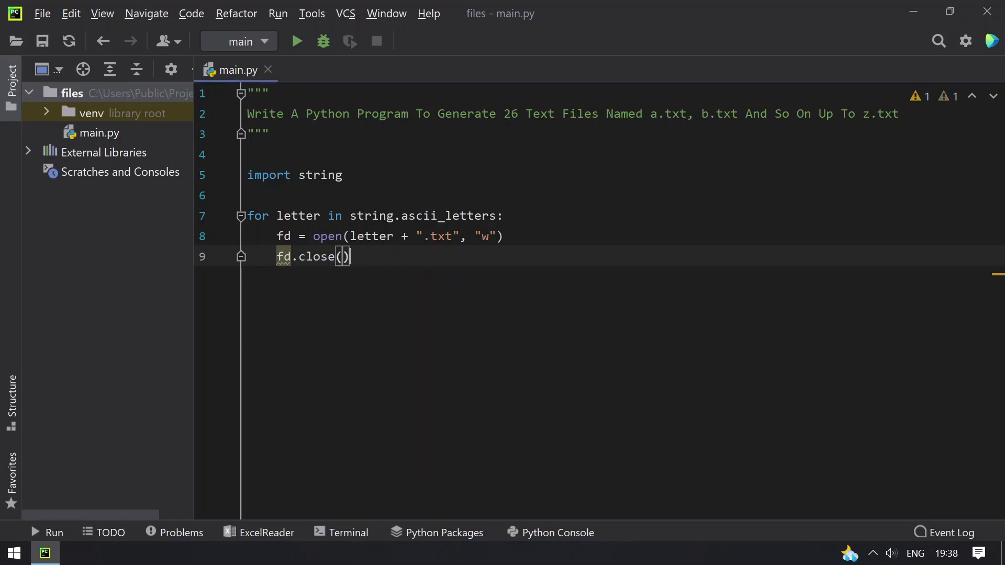
# Run main.py, hide the Run window, and check that a.txt–z.txt appear in the project tree.
pyautogui.press('Return')
pyautogui.press('Return')
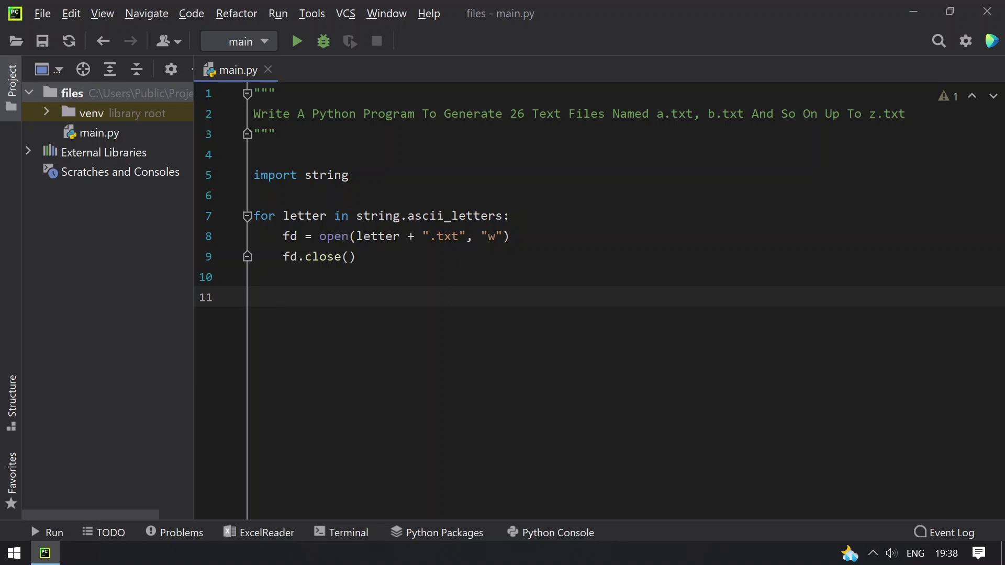
pyautogui.click(291, 45)
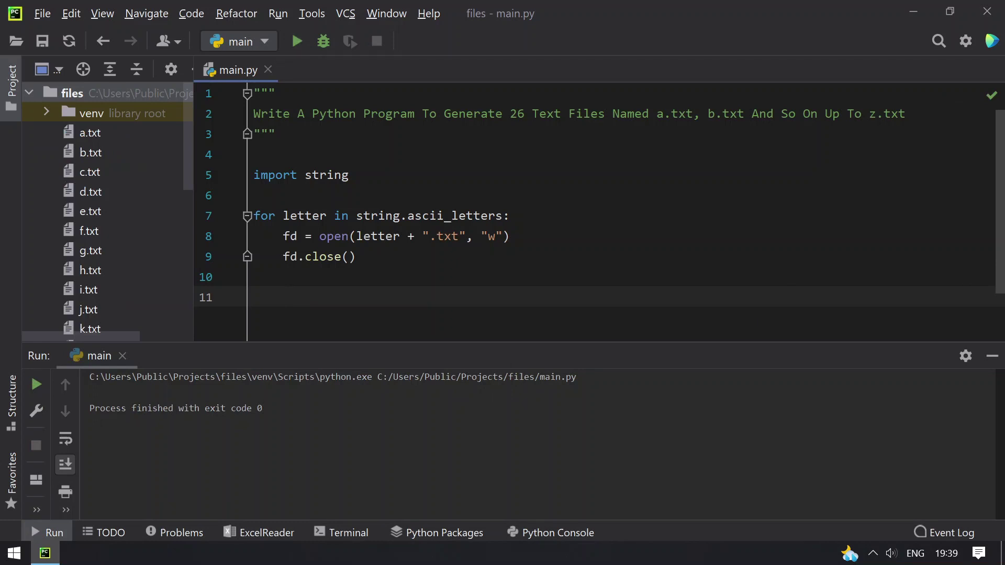
pyautogui.click(992, 356)
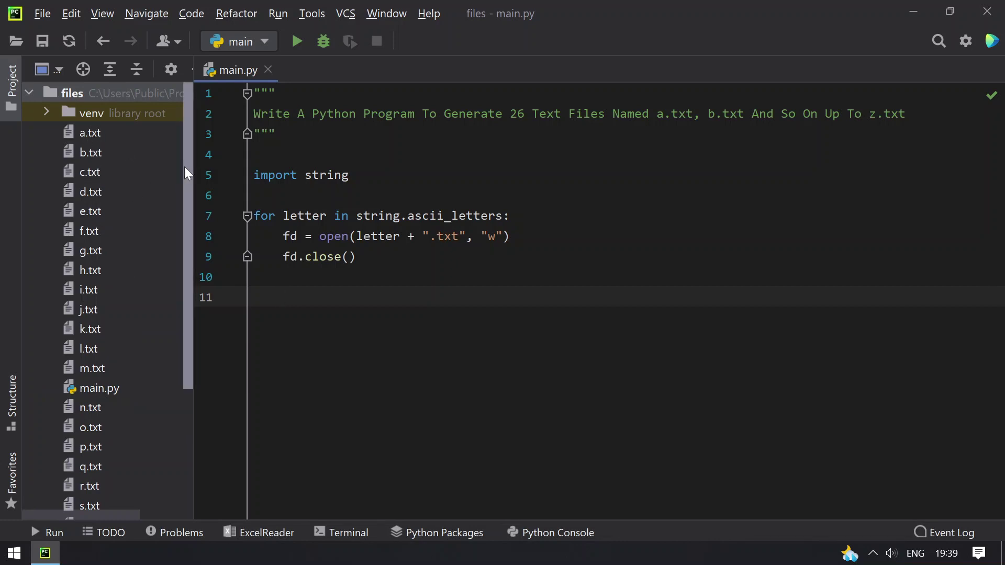
pyautogui.moveTo(186, 168); pyautogui.dragTo(204, 329)
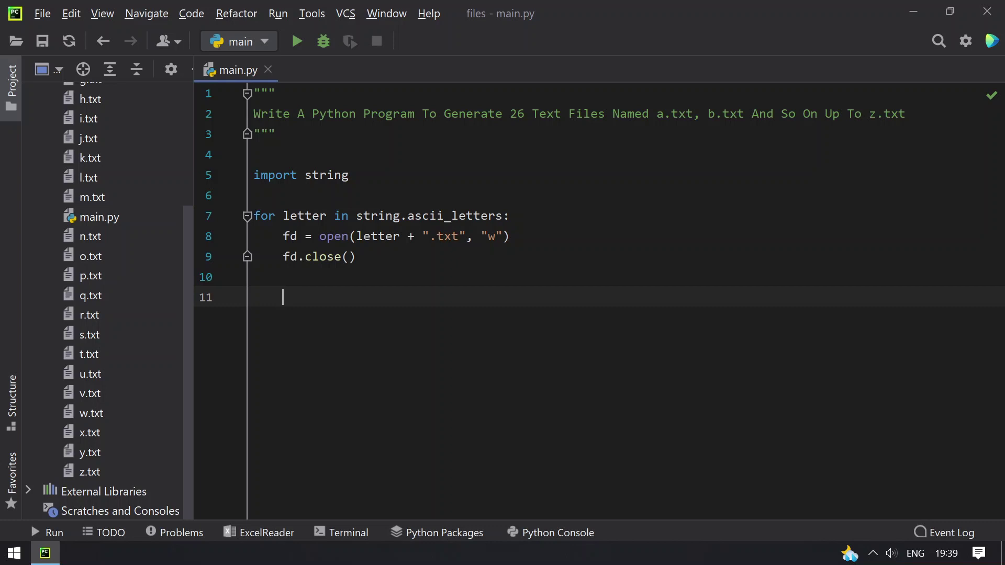
pyautogui.hotkey('ctrl', 'q')
pyautogui.press('Escape')
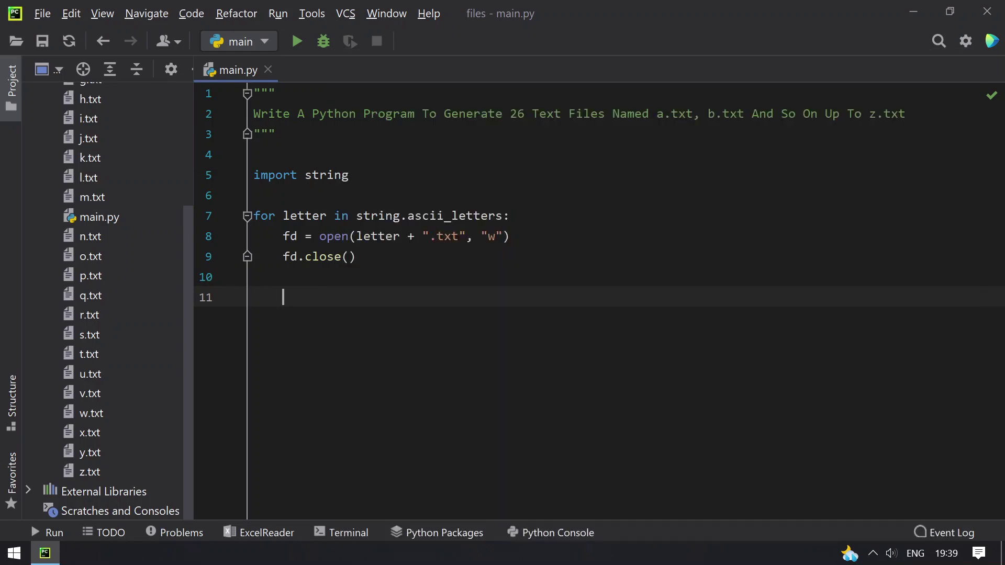